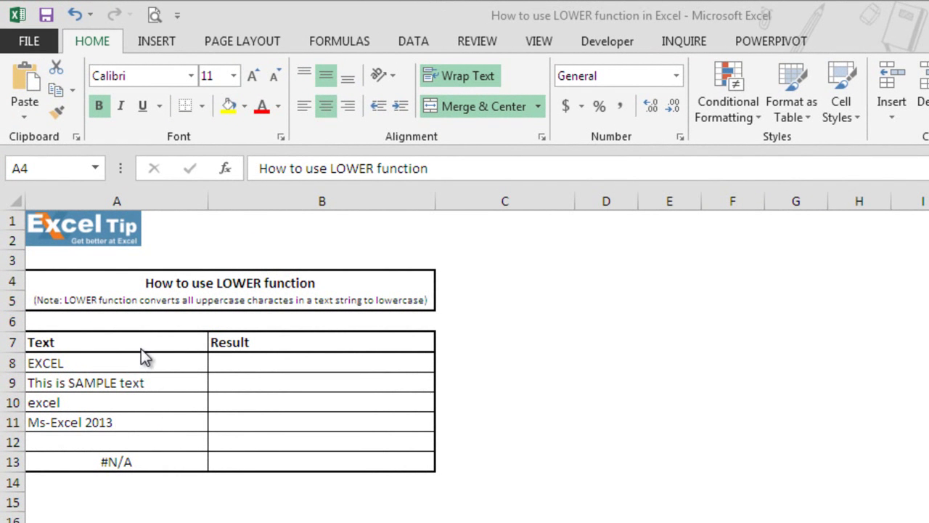
- Enter =LOWER(A8) in B8 so it shows 'excel'
left_click(331, 362)
type("=lower")
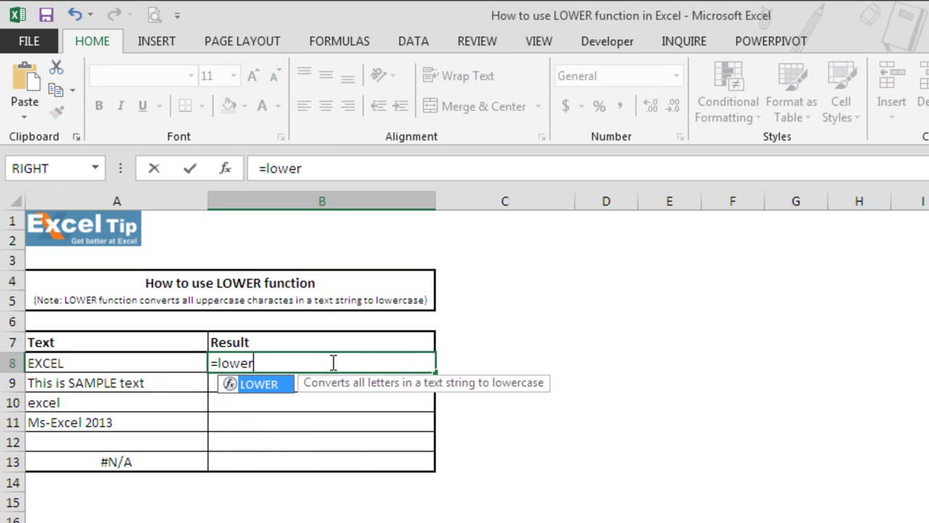
key("Tab")
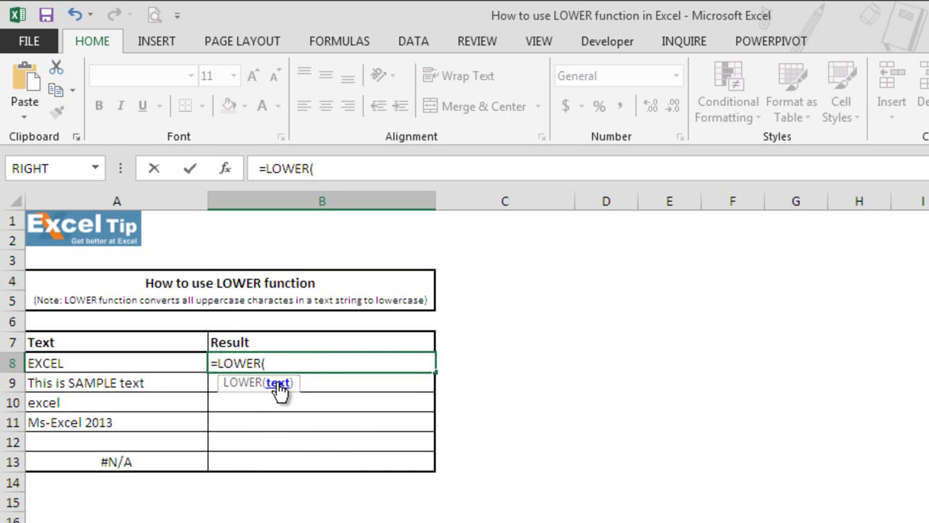
left_click(79, 365)
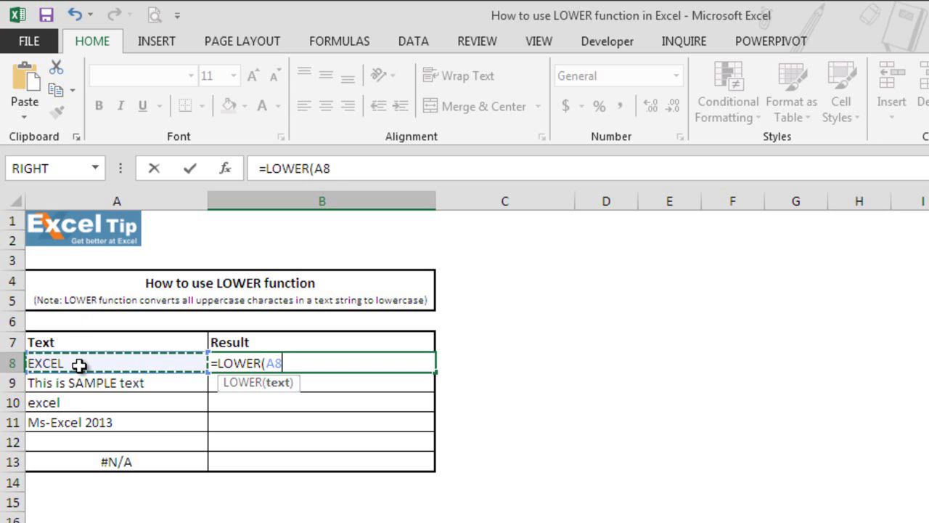
type(")")
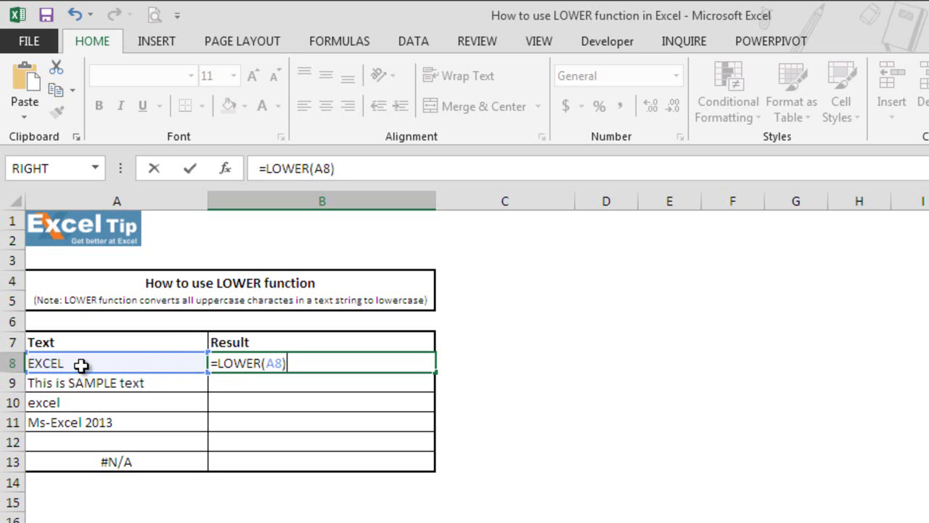
key("Return")
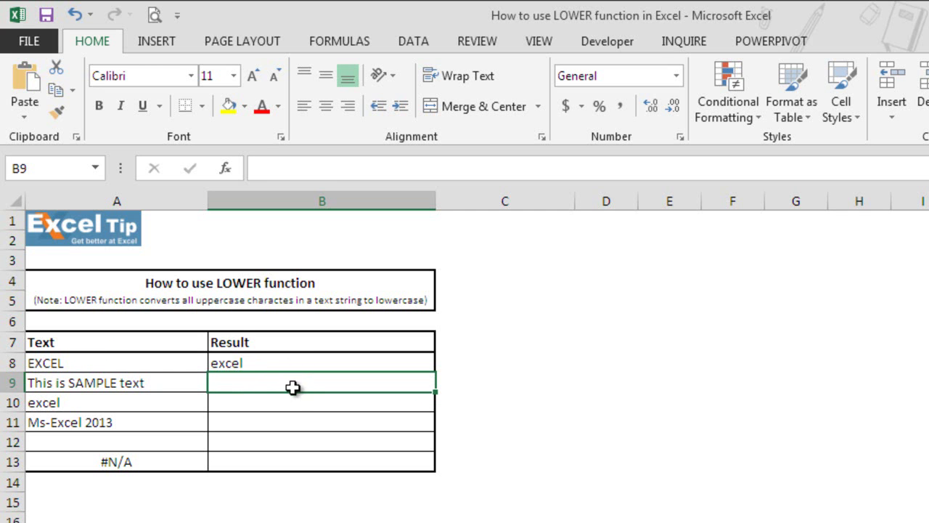
- Enter =LOWER(A9) in B9, returning 'this is sample text'
type("=lower")
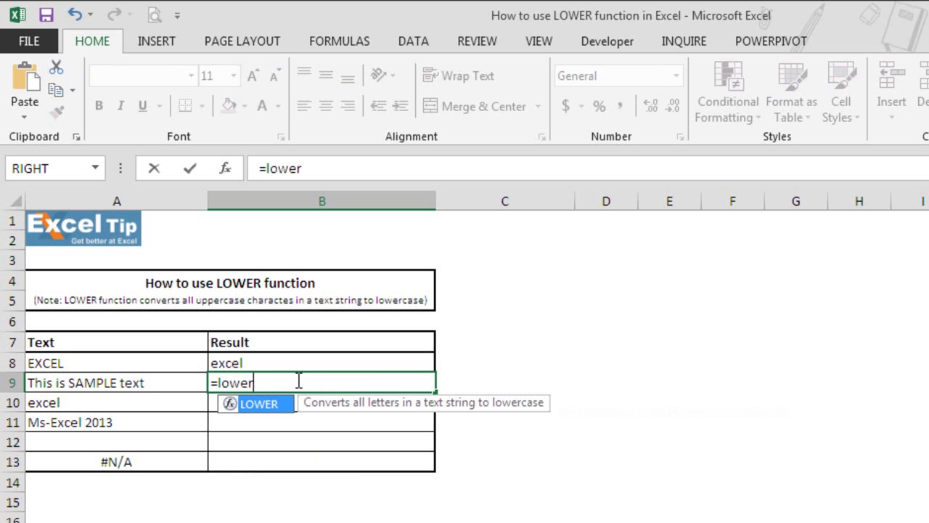
key("Tab")
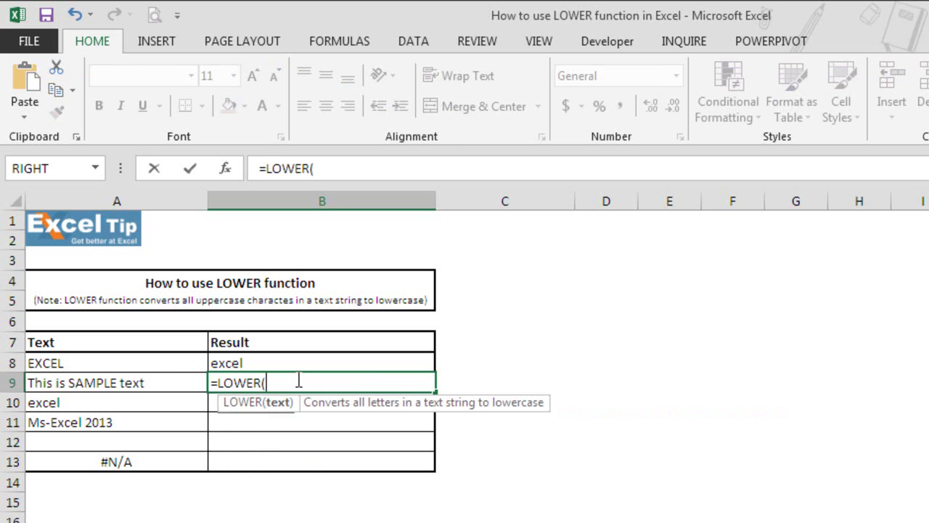
left_click(146, 379)
type(")")
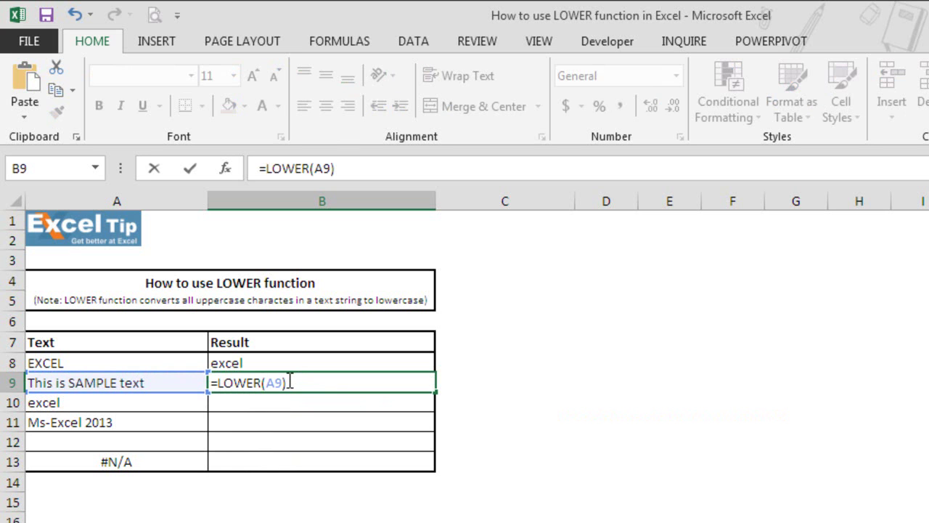
key("Return")
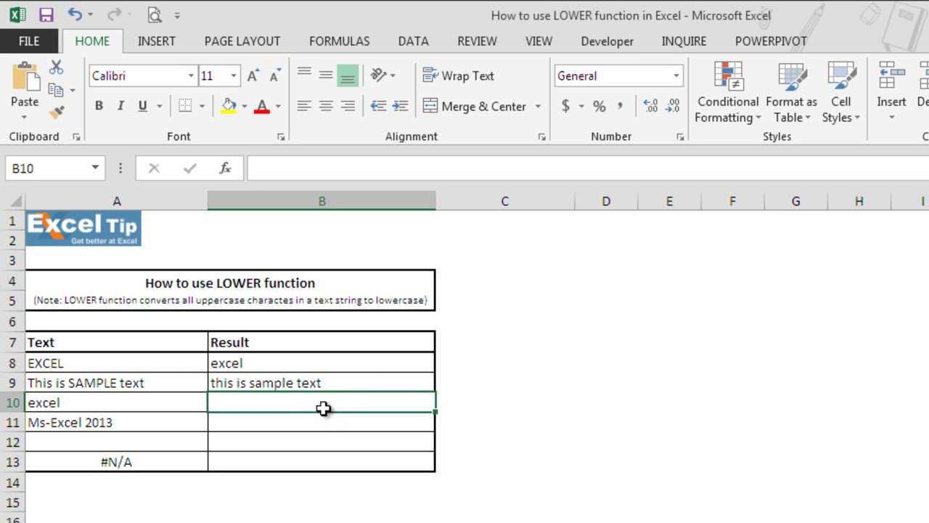
- Enter =LOWER(A10) in B10, returning 'excel', and reselect B10
type("=lower")
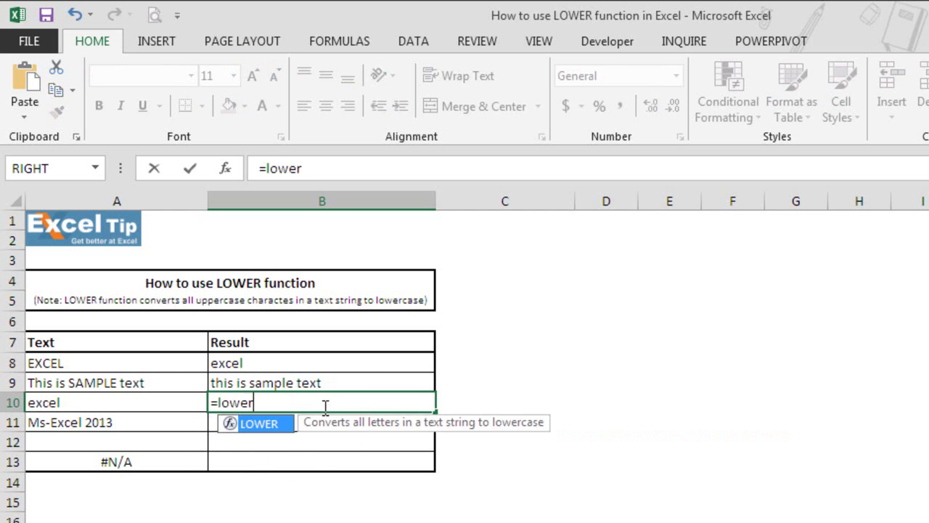
key("Tab")
left_click(97, 404)
type(")")
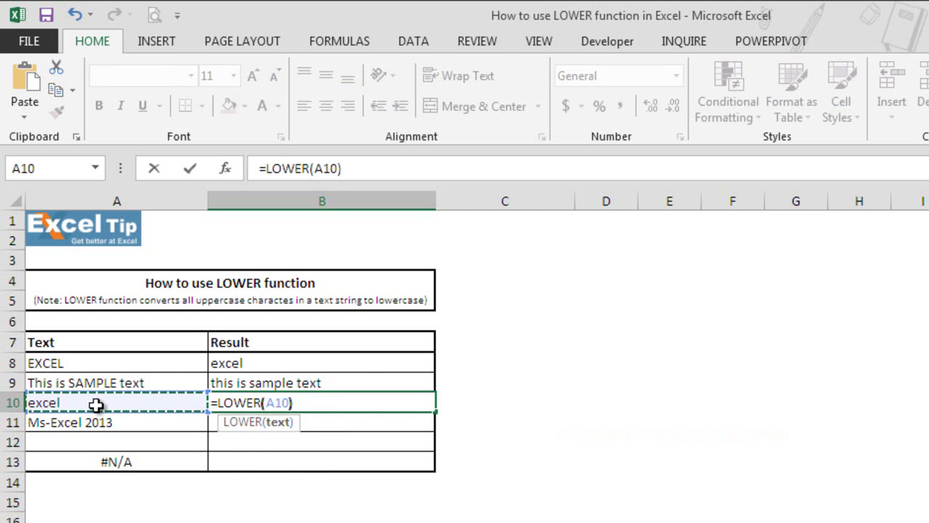
key("Return")
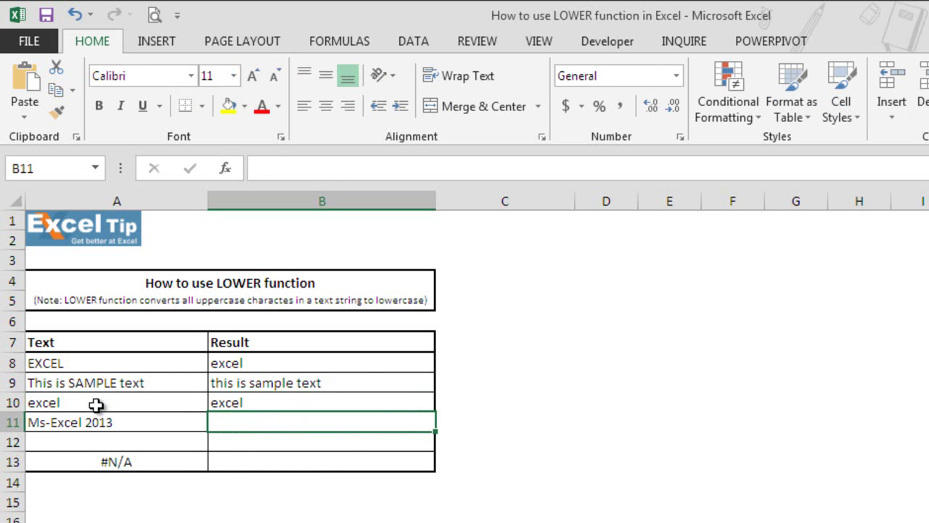
left_click(261, 404)
- Rewrite B10's formula as =LOWER("EXCEL") using the literal text instead of A10
double_click(261, 404)
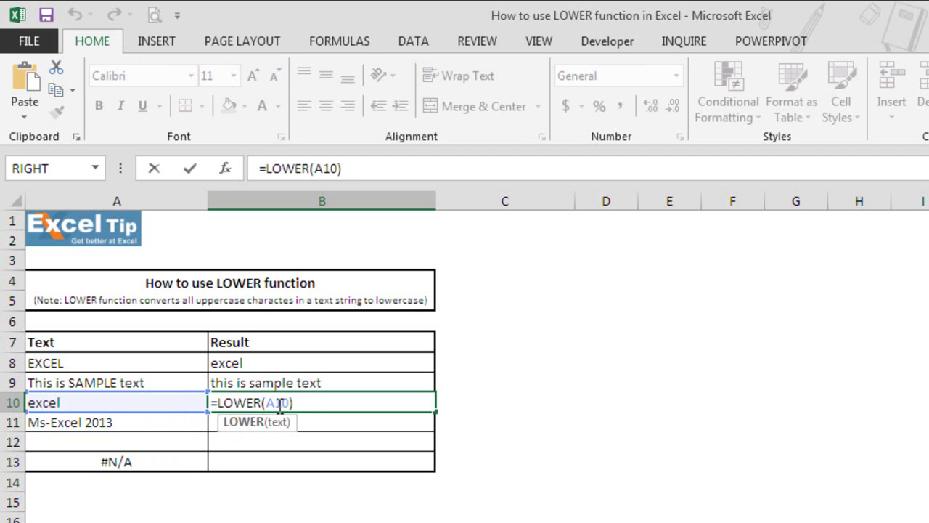
key("BackSpace")
key("BackSpace")
key("BackSpace")
key("BackSpace")
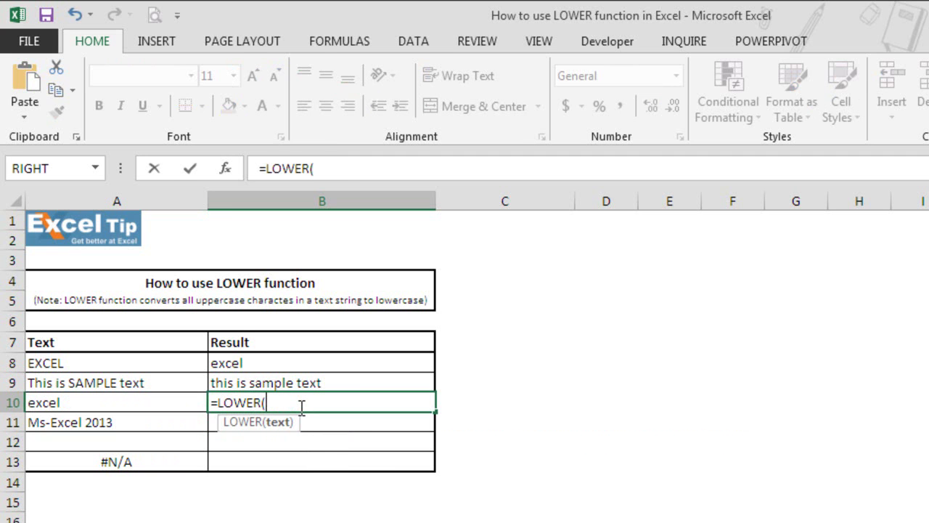
type("\"EXCEL\"")
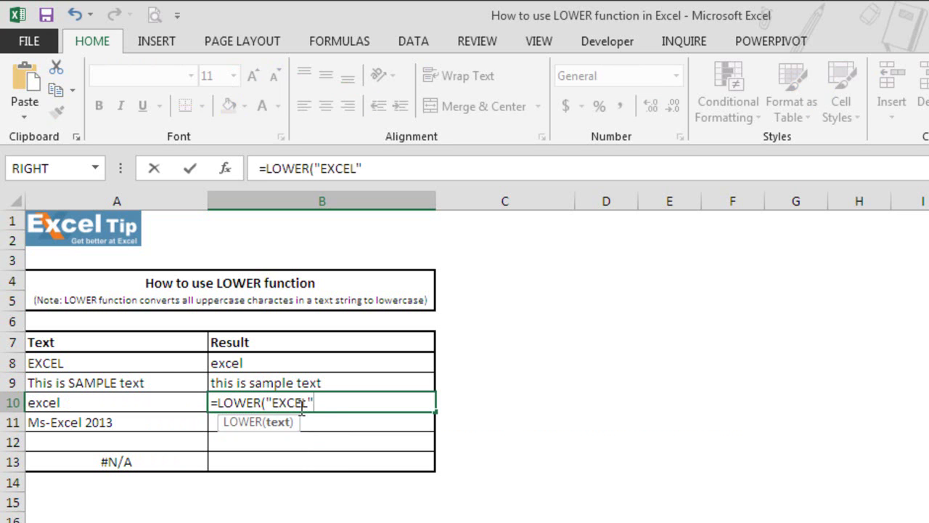
type(")")
key("Return")
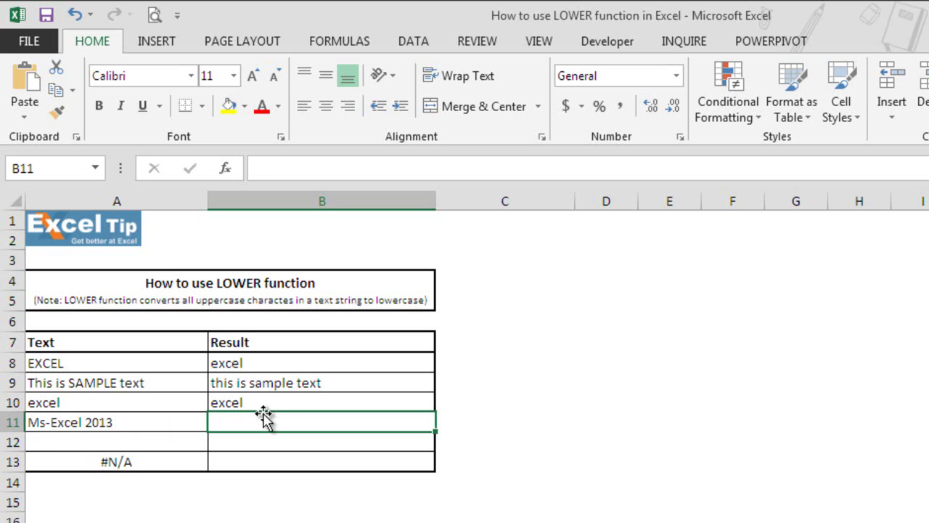
- Enter =LOWER(A11) in B11, returning 'ms-excel 2013'
type("=lower")
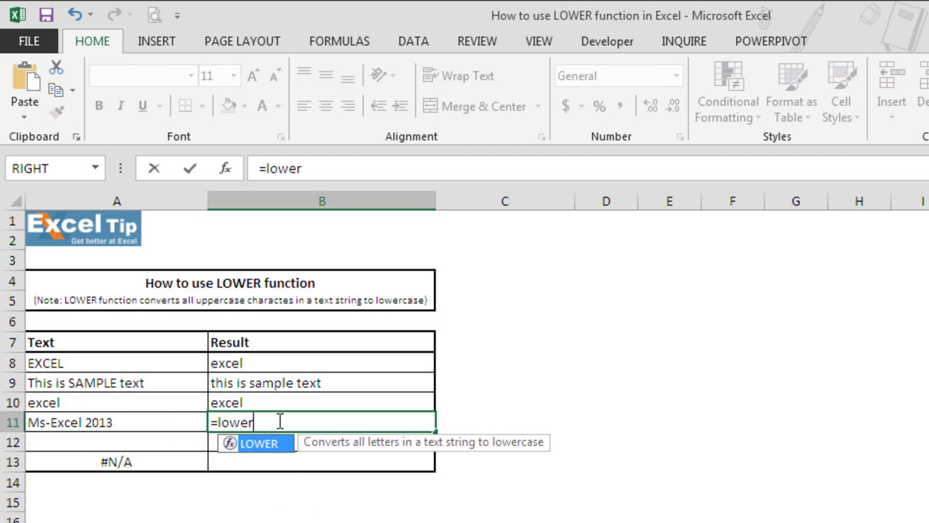
key("Tab")
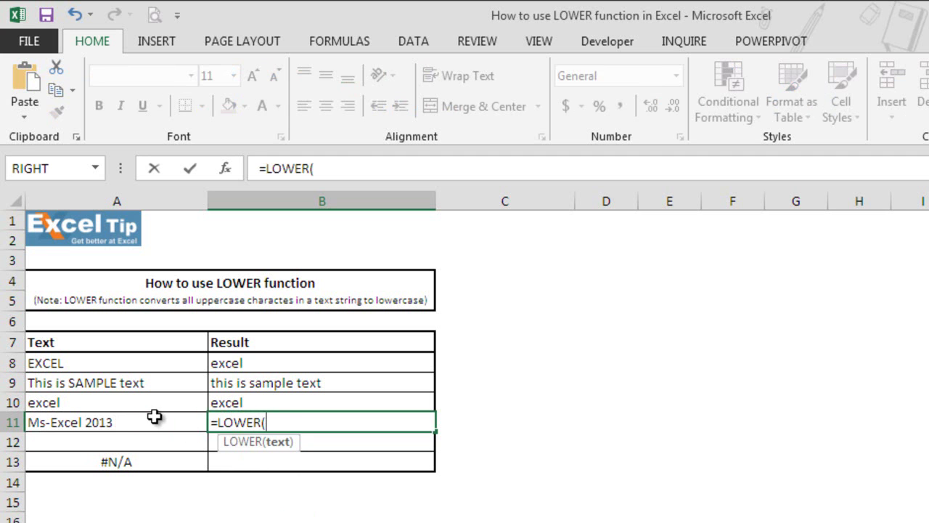
left_click(147, 422)
key("Return")
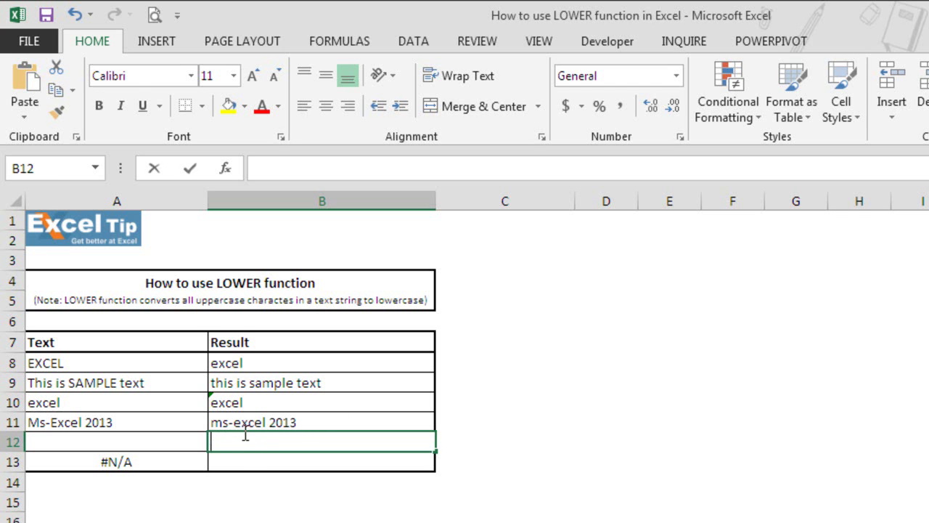
- Enter =LOWER(A12) in B12, which stays blank for the empty A12
type("=low")
key("Tab")
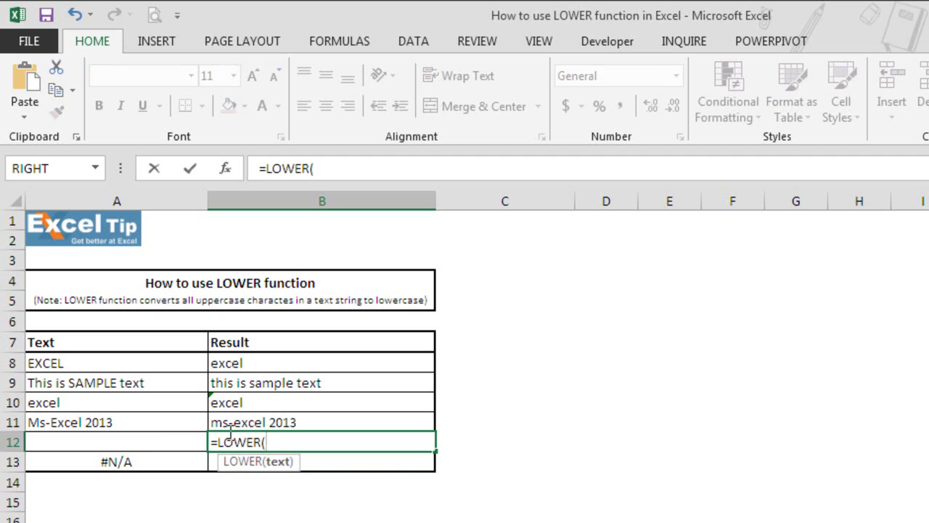
left_click(140, 435)
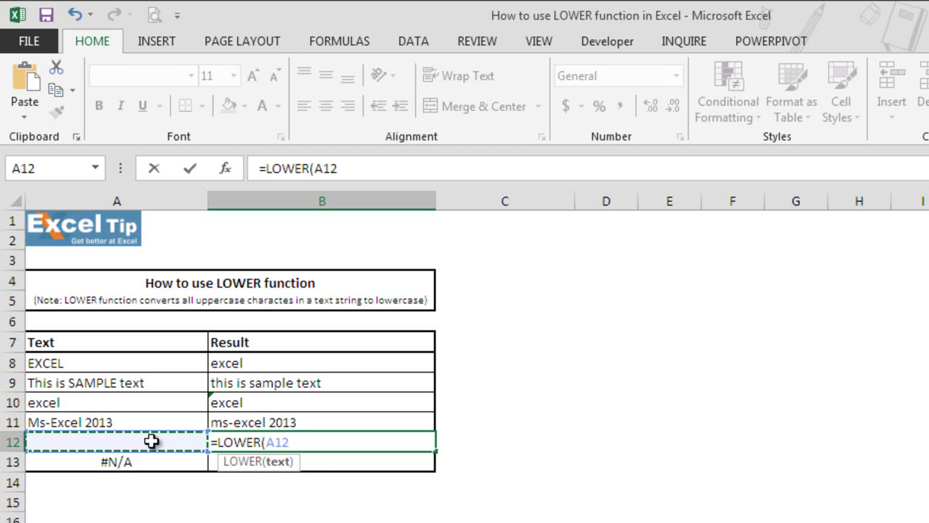
type(")")
key("Return")
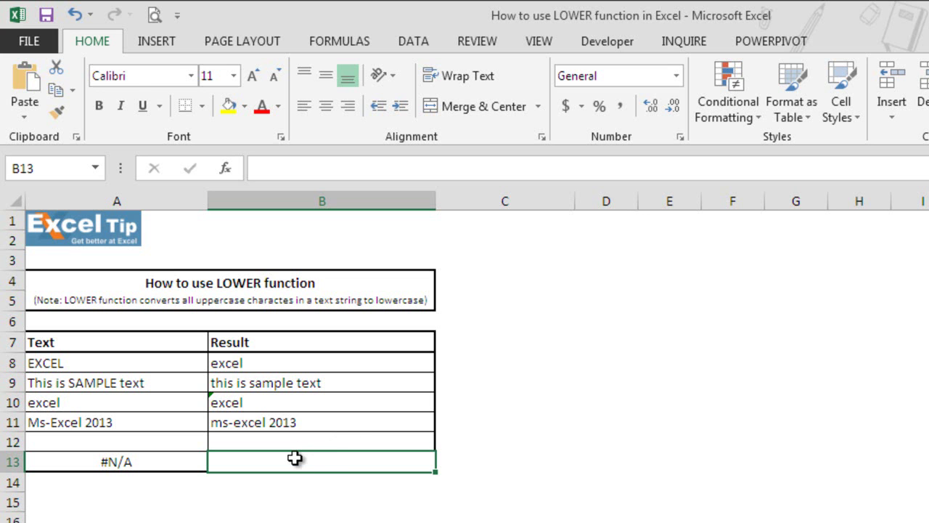
- Enter =LOWER(A13) in B13, which passes A13's #N/A error through
type("=low")
key("Tab")
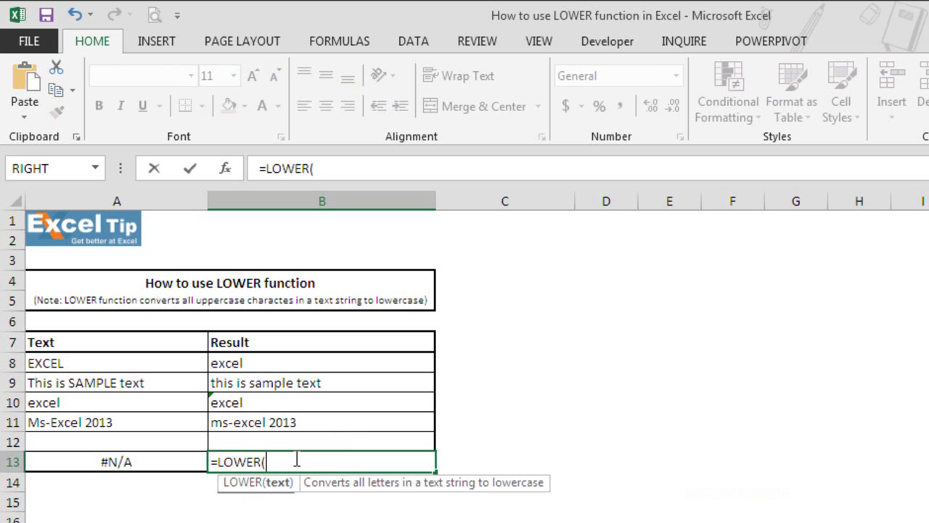
left_click(91, 461)
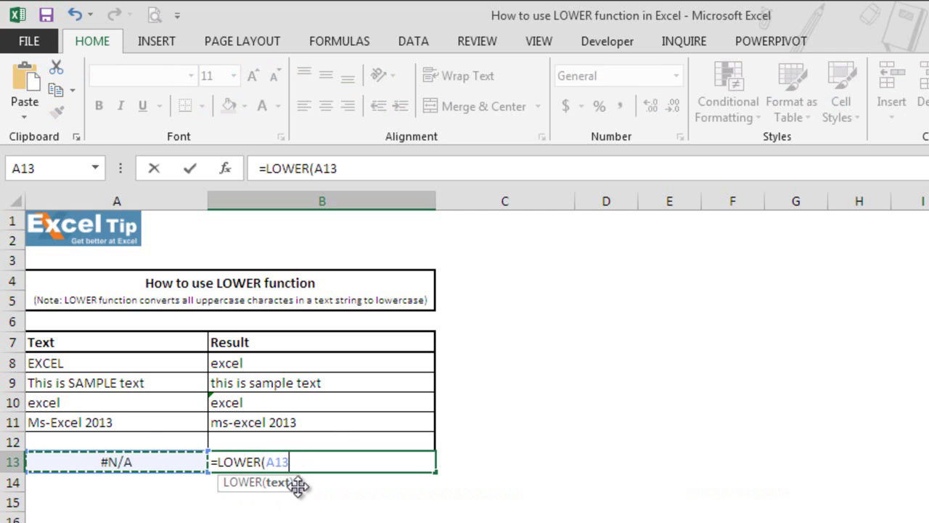
type(")")
key("Return")
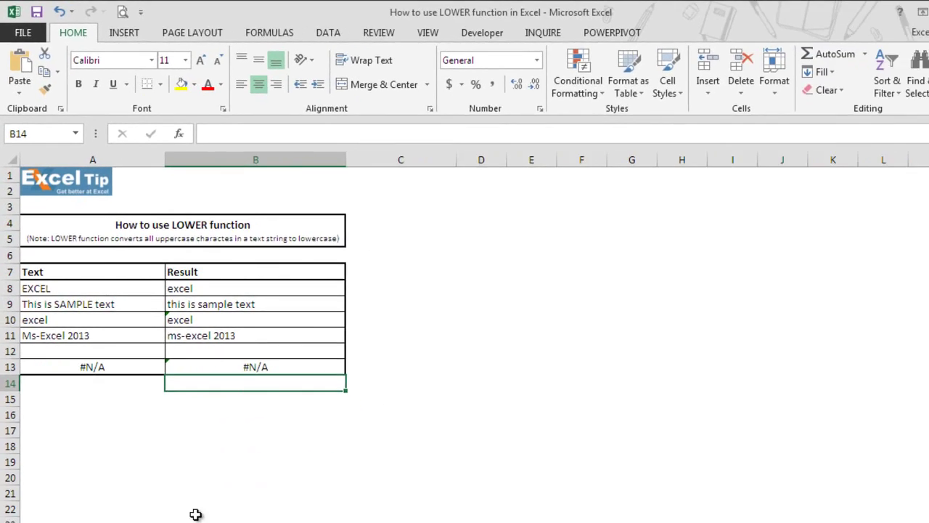
left_click(196, 514)
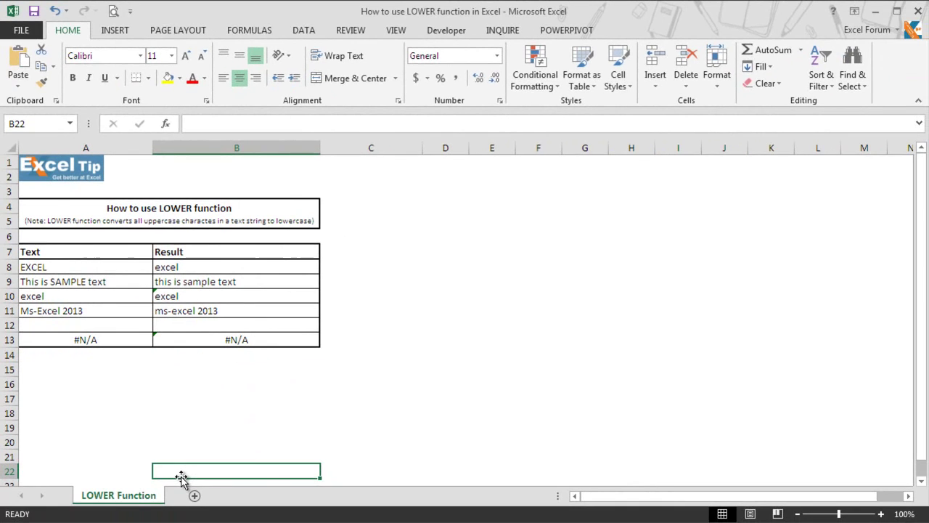